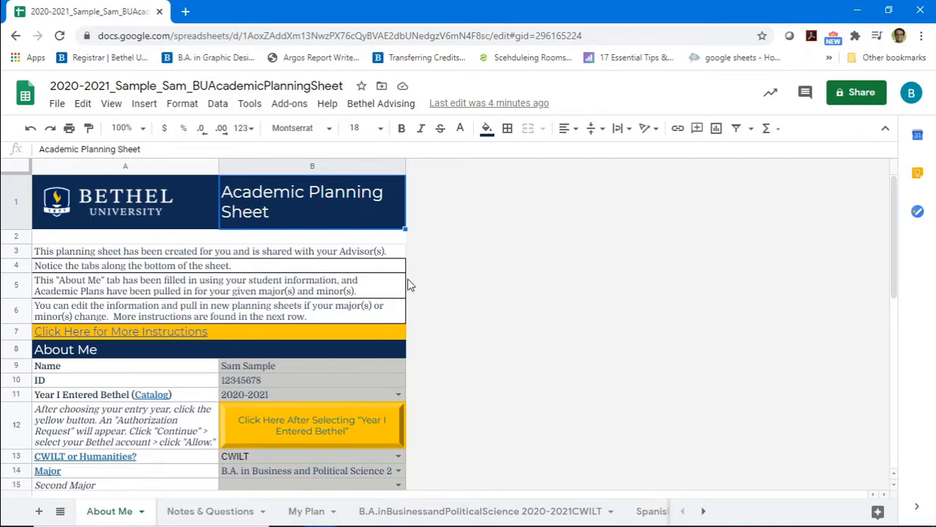
Step: Review the About Me sheet's student details from name through advisor, plus the other-notes section and helpful links
scroll(414, 311, "down", 1)
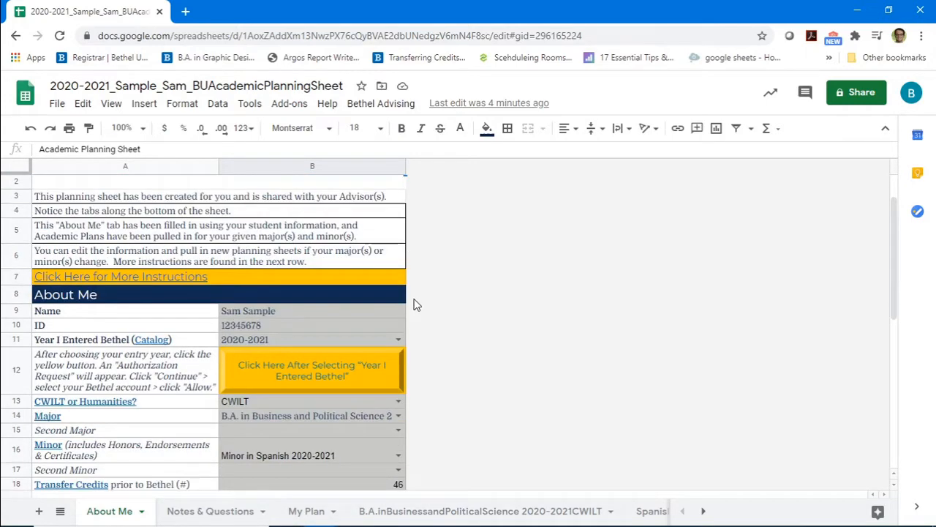
scroll(414, 305, "down", 2)
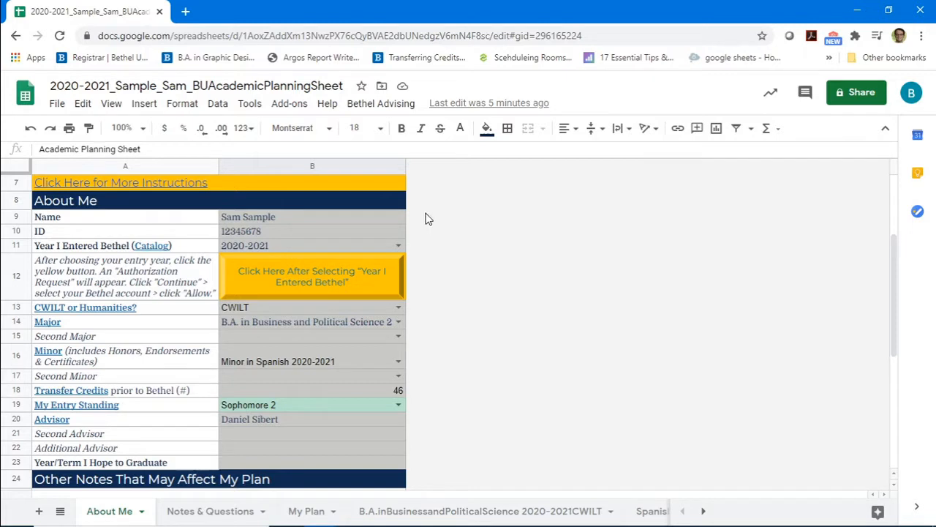
left_click(270, 217)
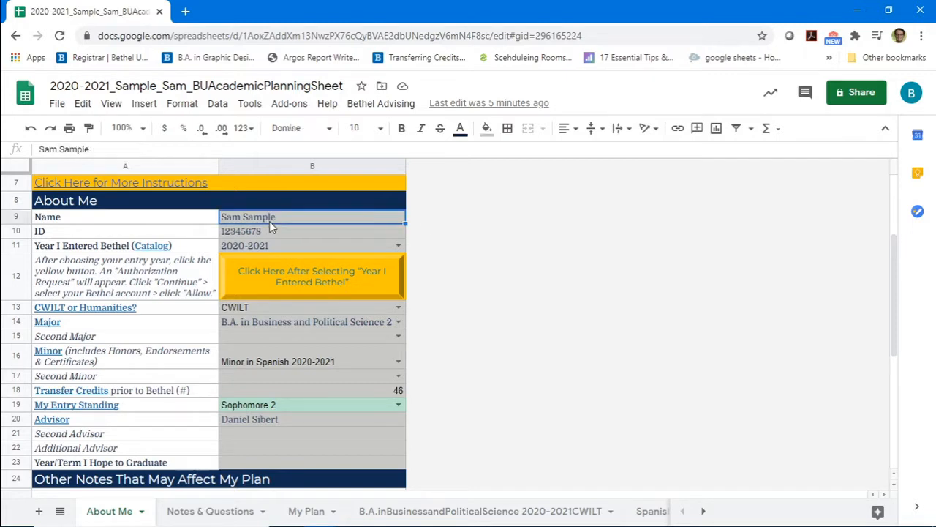
left_click(292, 231)
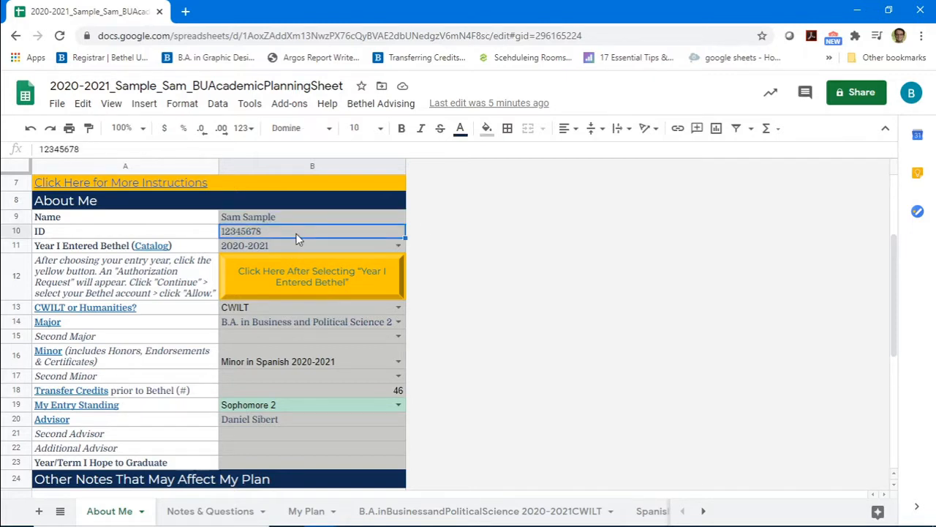
left_click(308, 251)
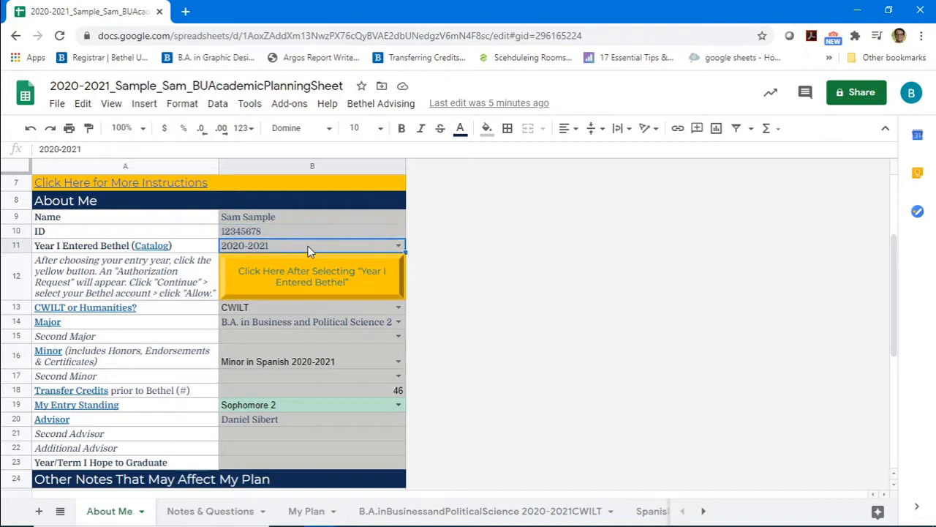
left_click(366, 313)
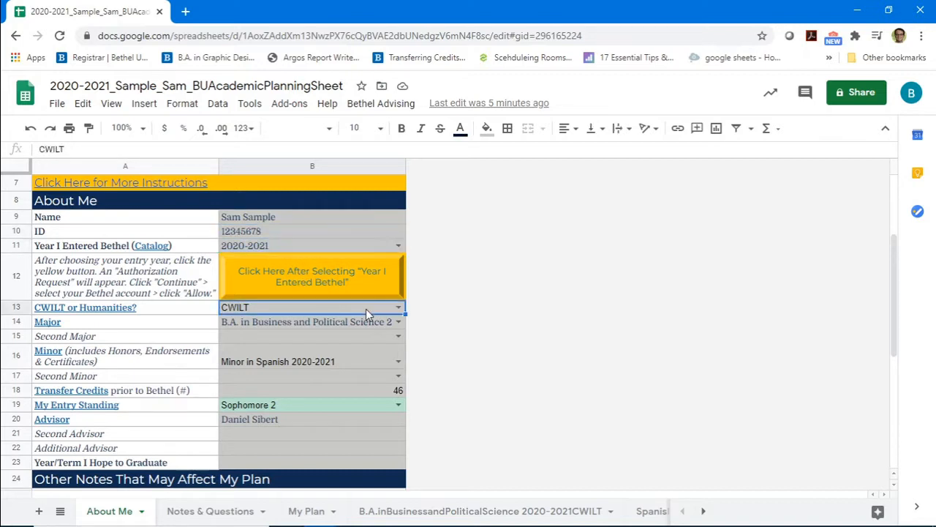
left_click(366, 326)
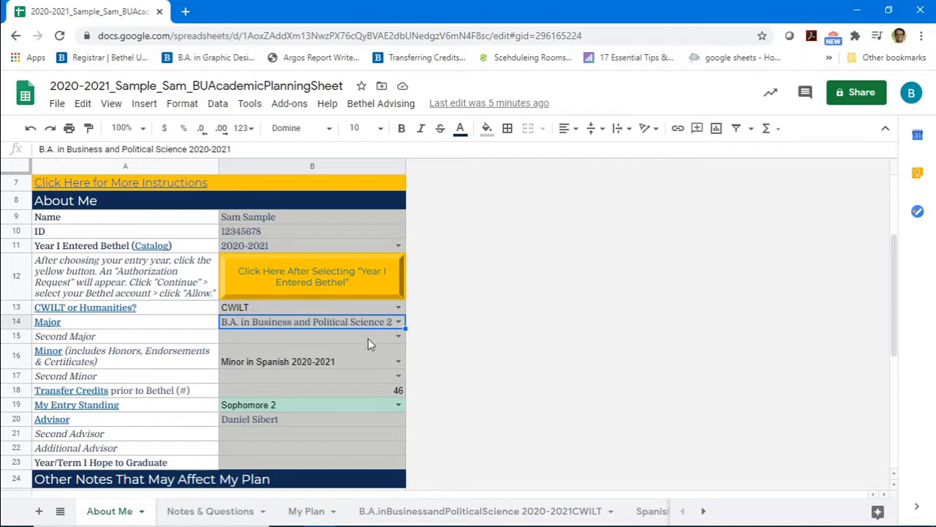
left_click(370, 360)
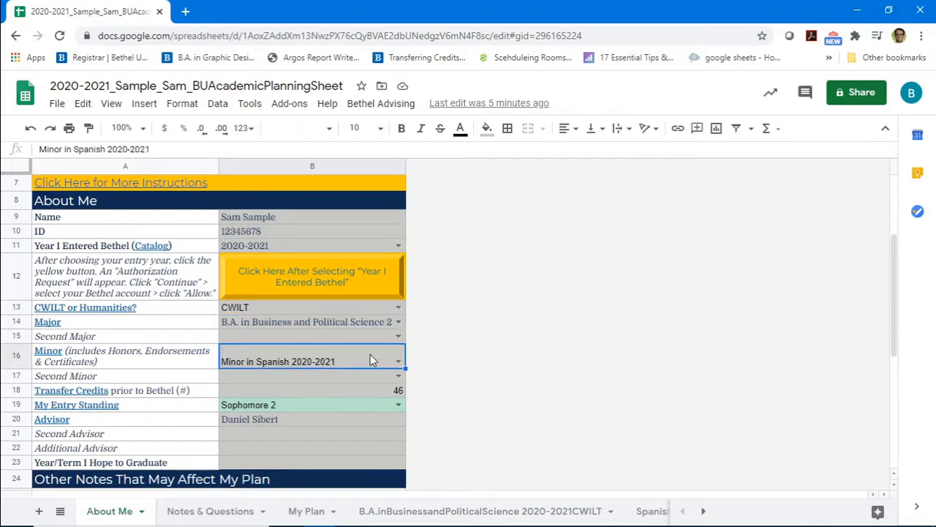
left_click(367, 392)
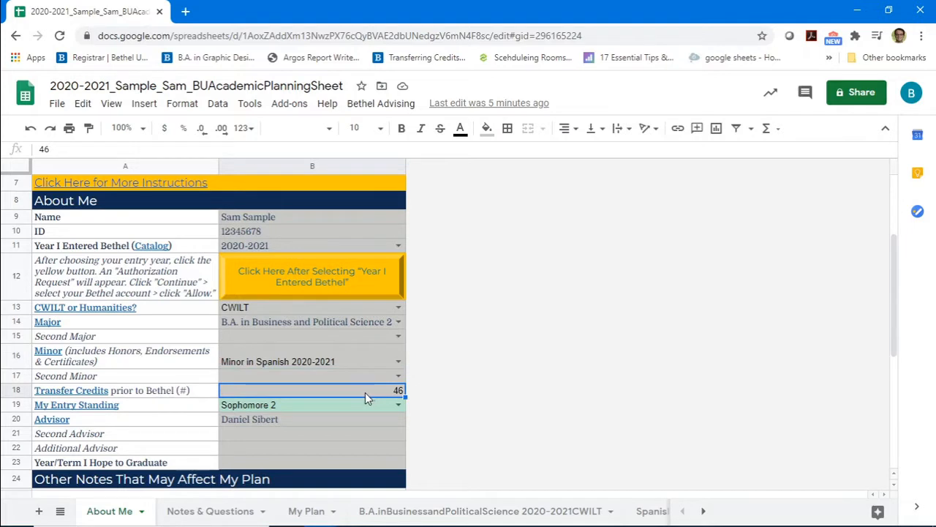
left_click(307, 412)
left_click(281, 419)
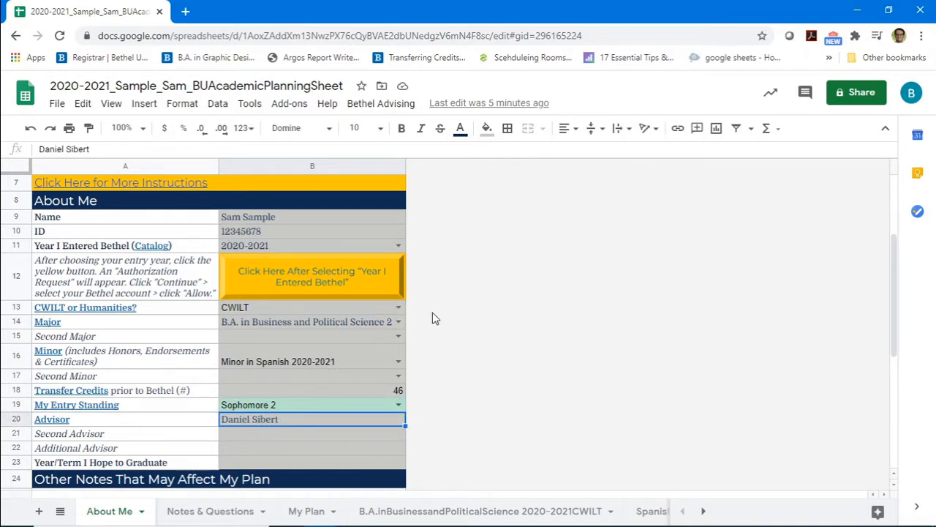
scroll(422, 326, "down", 5)
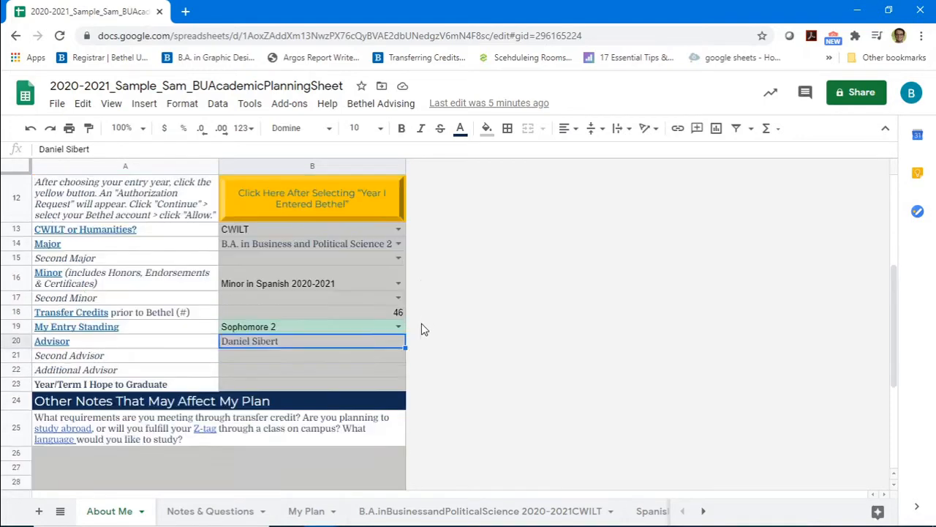
scroll(423, 332, "down", 1)
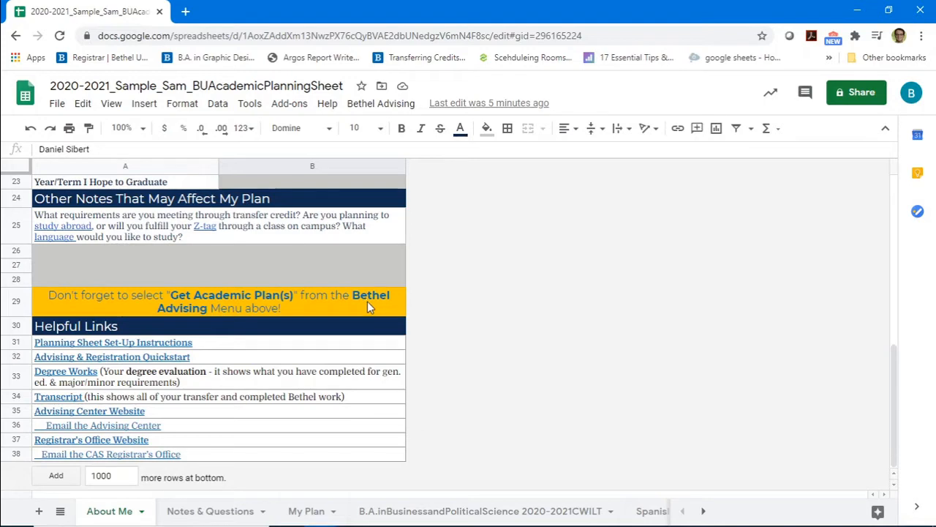
Step: Open the linked catalog page for My Entry Standing and examine the general education requirements chart by entry standing
scroll(407, 320, "up", 2)
scroll(407, 322, "up", 5)
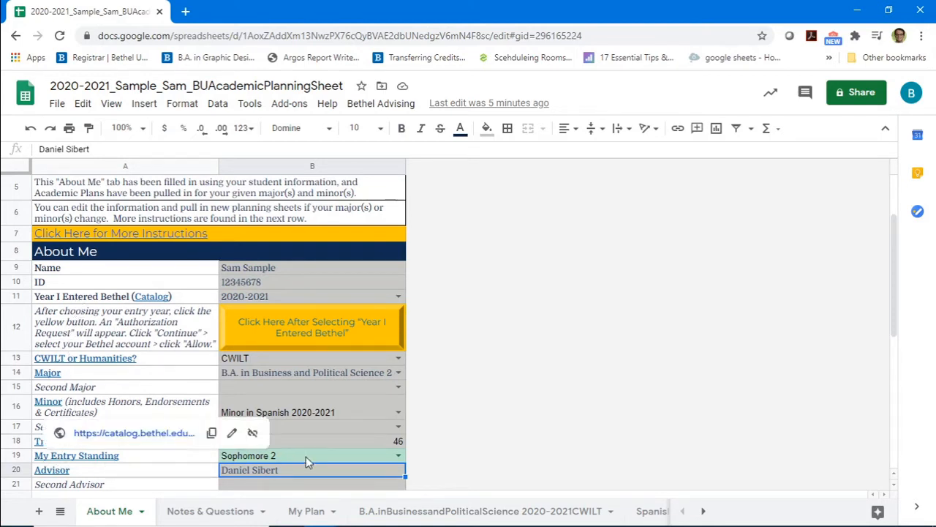
left_click(73, 458)
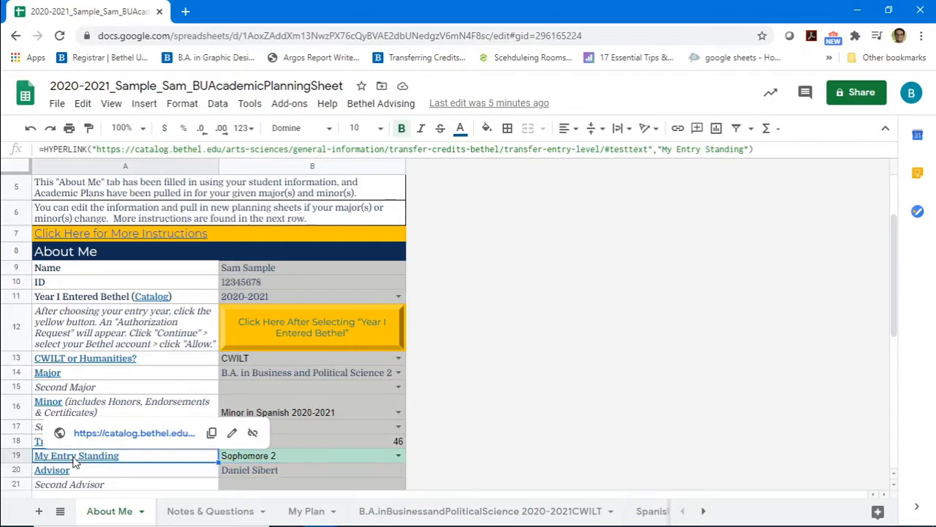
left_click(103, 436)
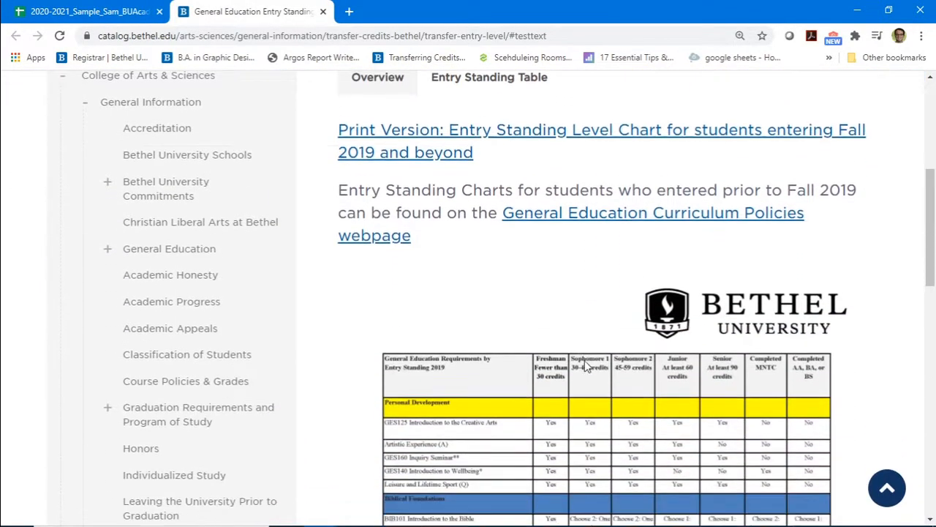
scroll(585, 365, "down", 4)
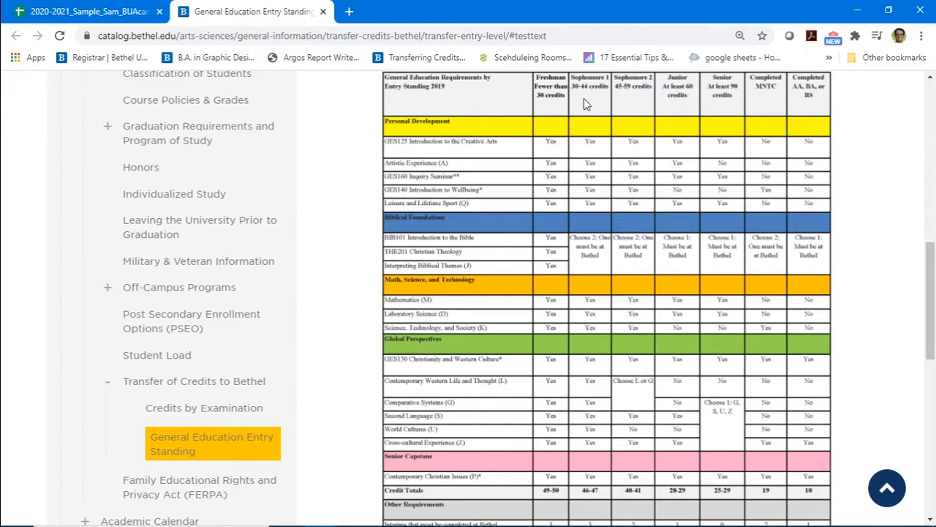
Step: Return to the planning spreadsheet and review the B.A. in Business and Political Science plan, from its instructions through the four years of courses and notes
left_click(103, 16)
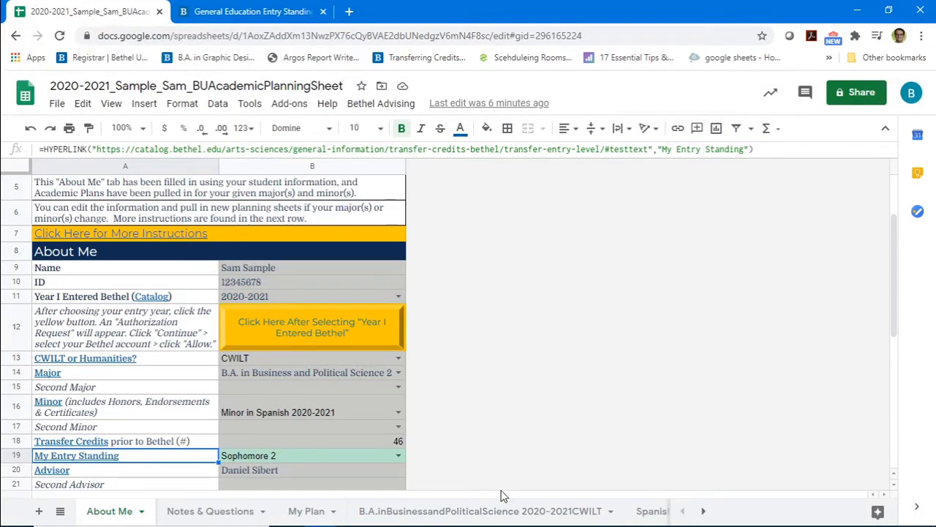
left_click(486, 516)
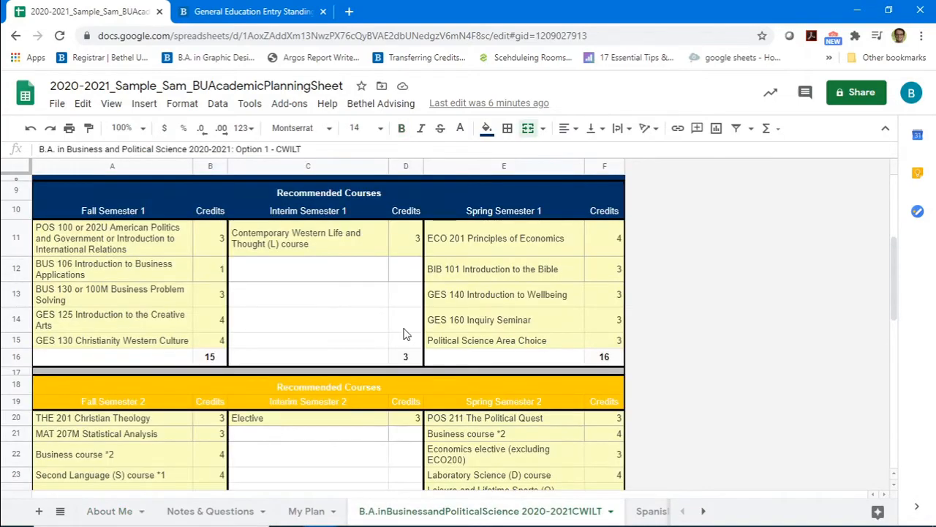
key("ctrl+a")
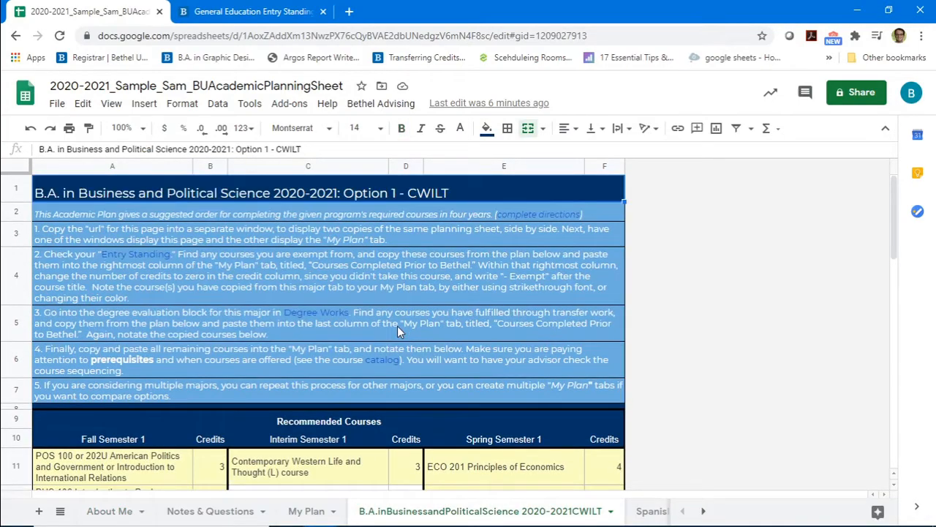
scroll(429, 331, "down", 3)
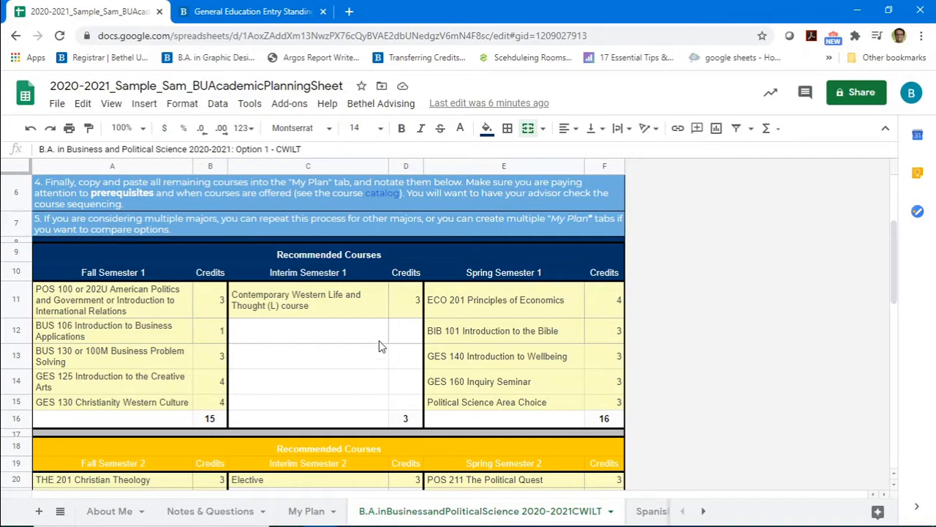
scroll(379, 345, "down", 6)
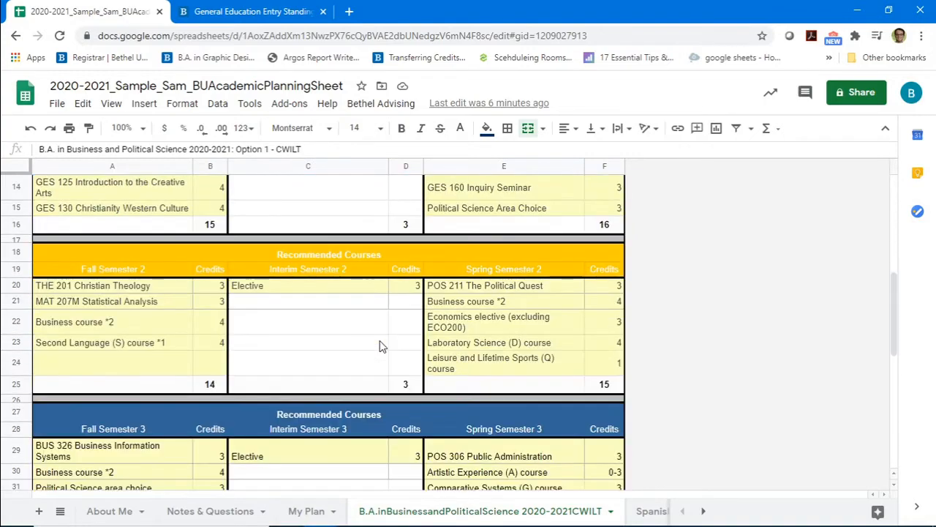
scroll(381, 344, "down", 2)
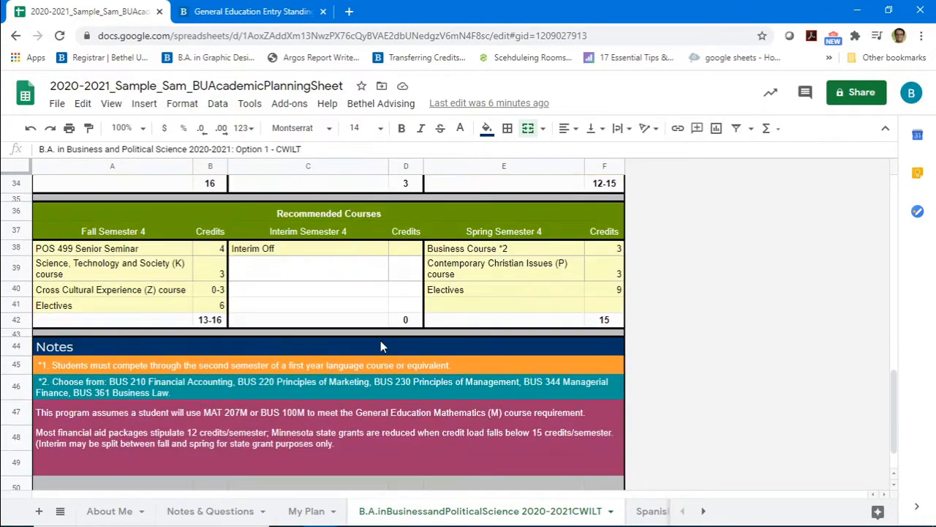
scroll(381, 344, "up", 8)
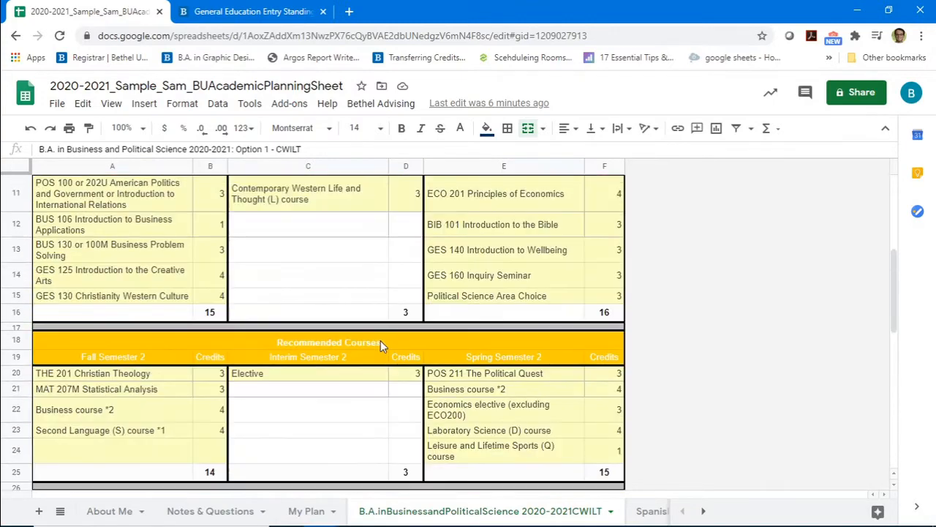
scroll(380, 343, "up", 4)
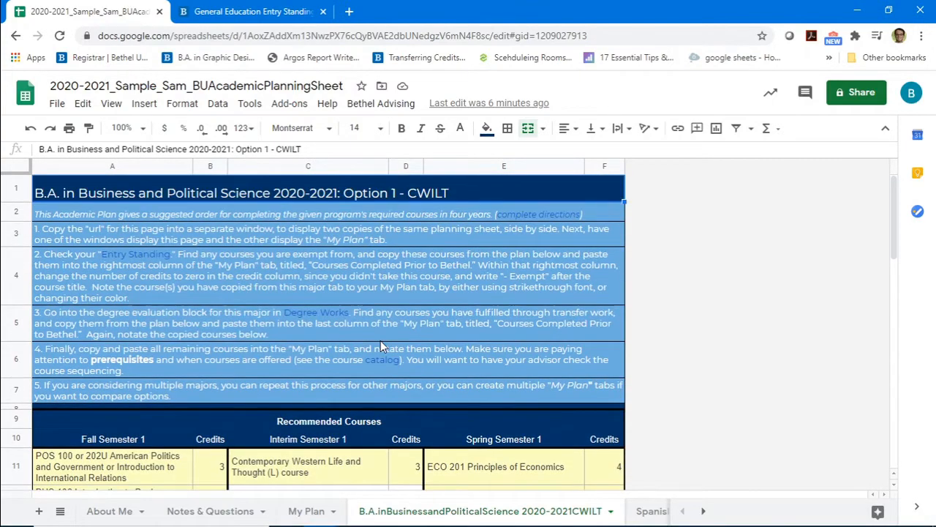
Step: Open the SpanishEntry2020-2021 sheet and review the required courses and credits for the Spanish minor
left_click(652, 511)
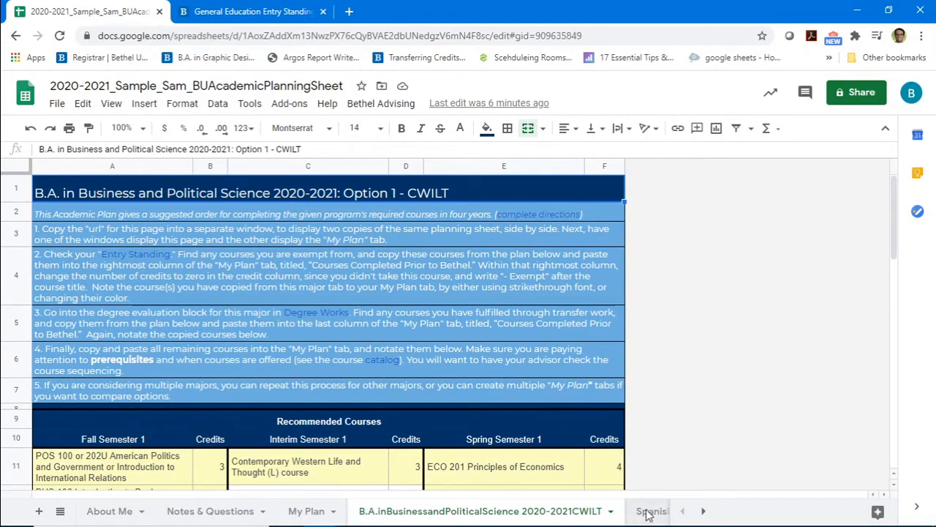
scroll(296, 282, "up", 3)
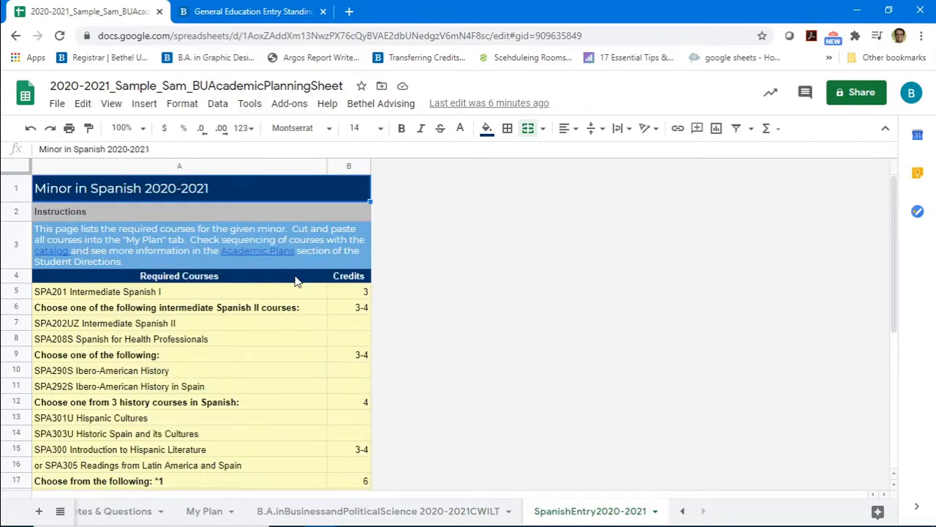
scroll(296, 281, "down", 1)
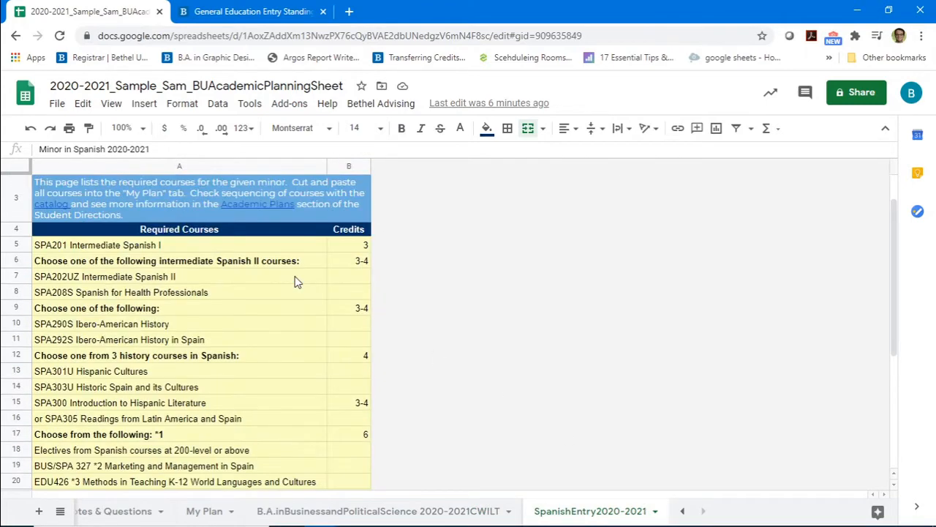
scroll(305, 279, "down", 1)
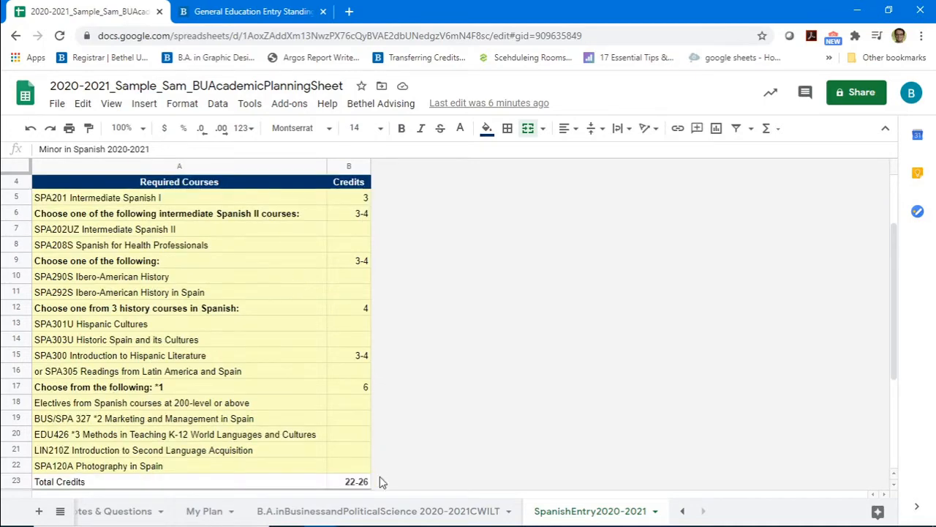
Step: Switch between the major and minor sheets, and examine the Notes section of the B.A. in Business and Political Science plan
left_click(384, 521)
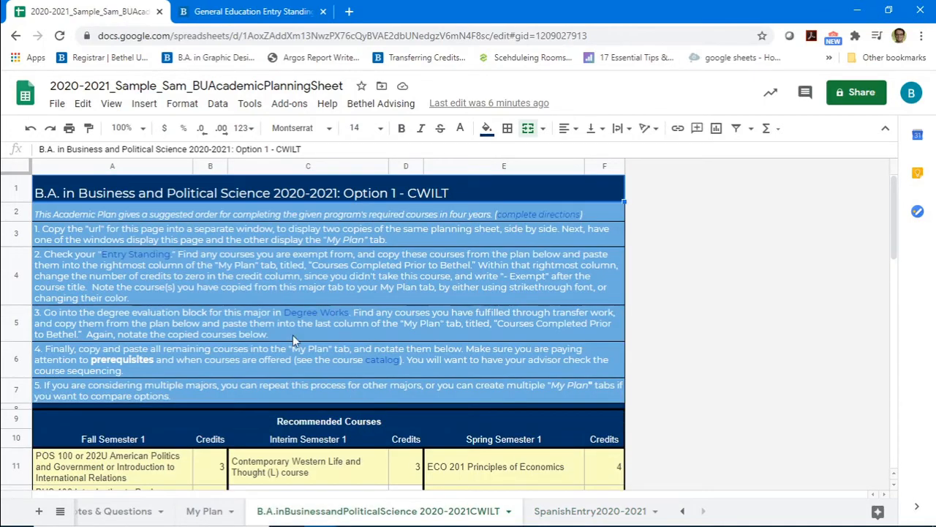
left_click(578, 511)
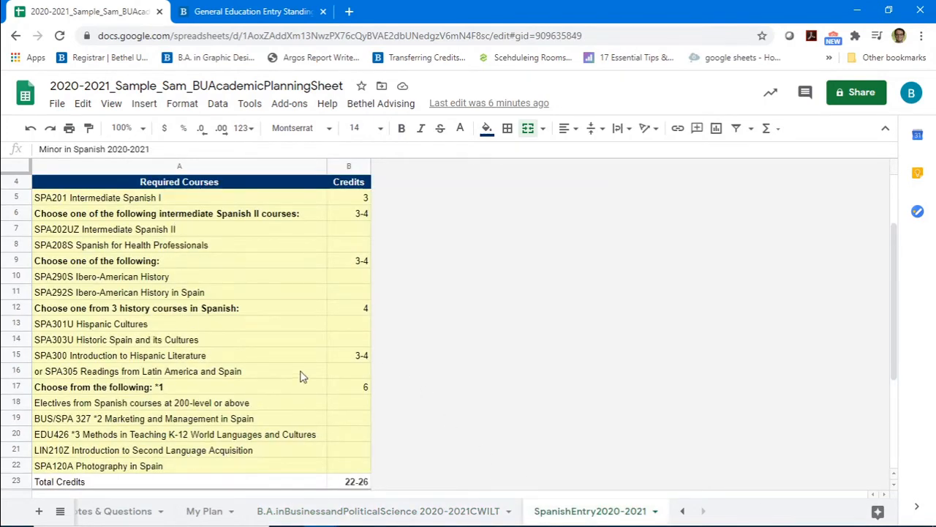
left_click(415, 516)
scroll(496, 341, "down", 5)
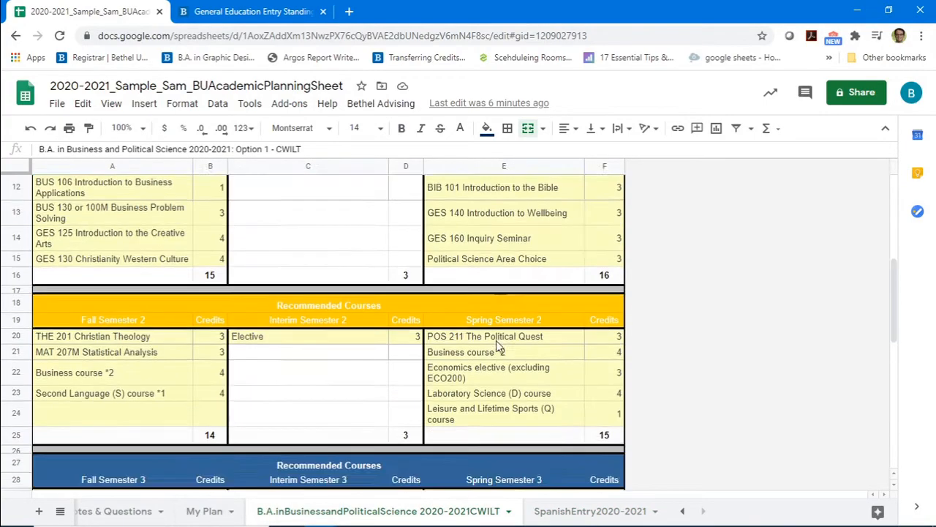
scroll(496, 340, "down", 10)
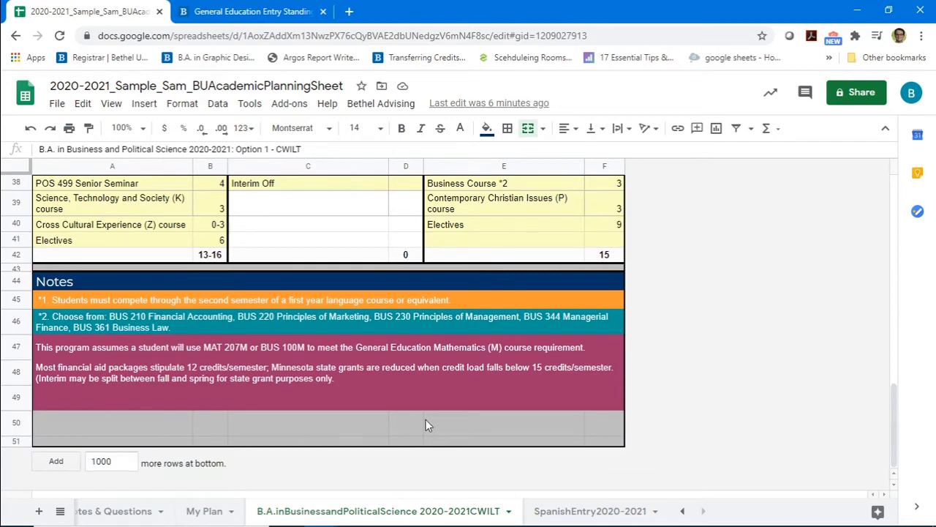
Step: Examine the Notes section below the Spanish minor's course list
left_click(589, 510)
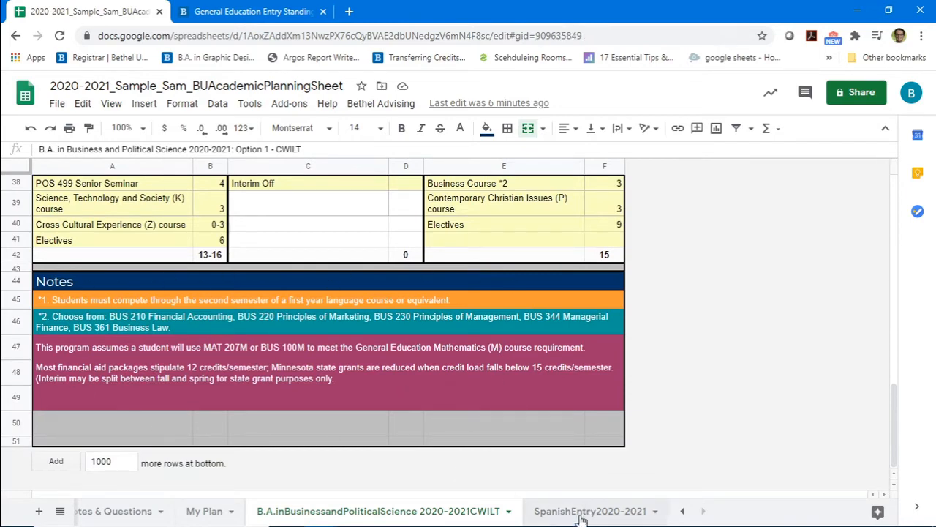
scroll(347, 380, "down", 3)
scroll(348, 381, "down", 2)
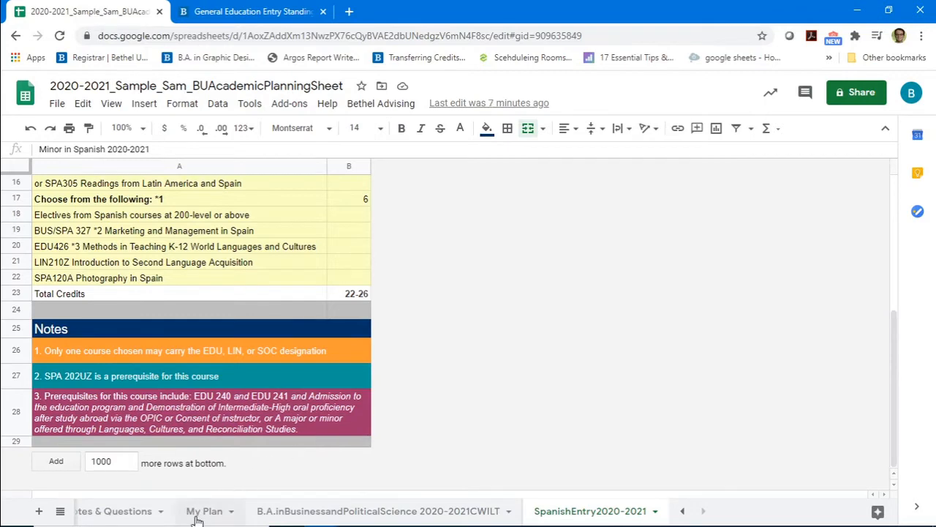
Step: Duplicate the B.A. in Business and Political Science 2020-2021 CWILT sheet
left_click(320, 512)
scroll(299, 347, "up", 8)
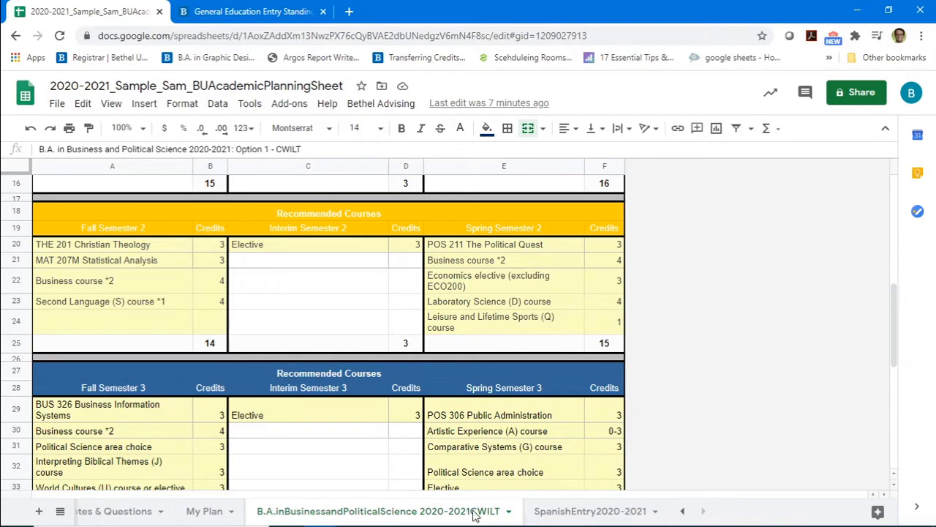
right_click(418, 512)
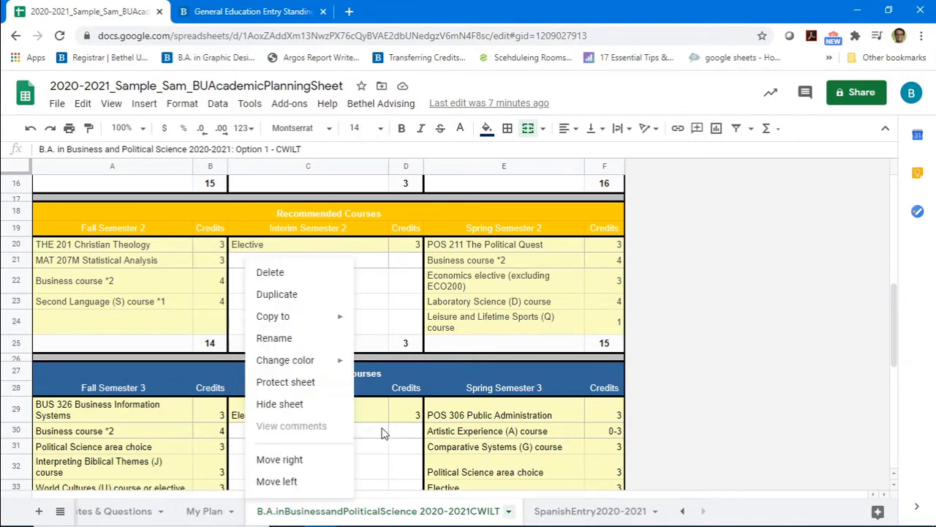
left_click(288, 303)
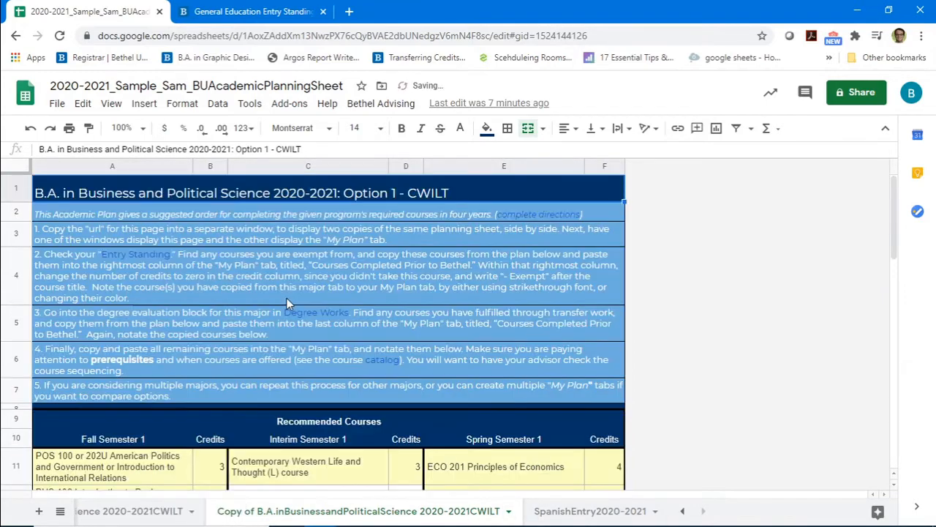
Step: Delete the duplicated copy of the B.A. in Business and Political Science sheet
right_click(318, 515)
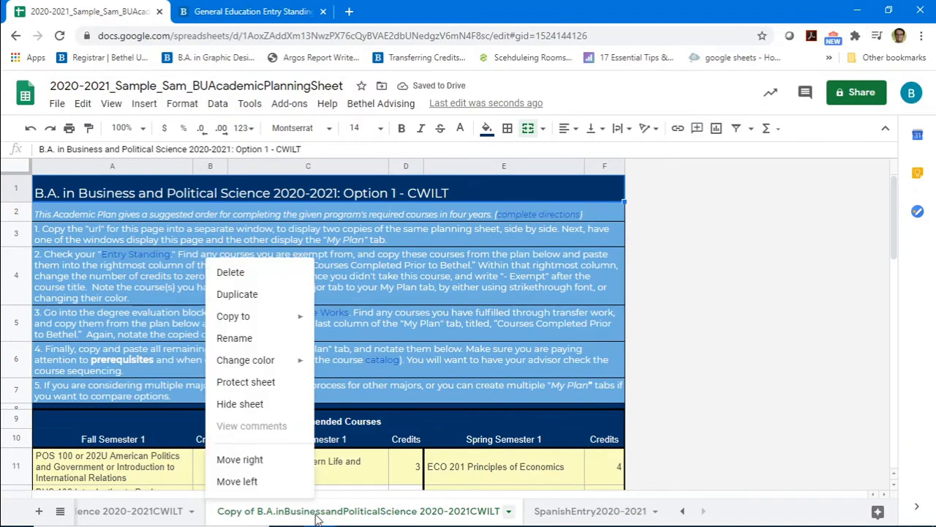
left_click(249, 272)
left_click(626, 330)
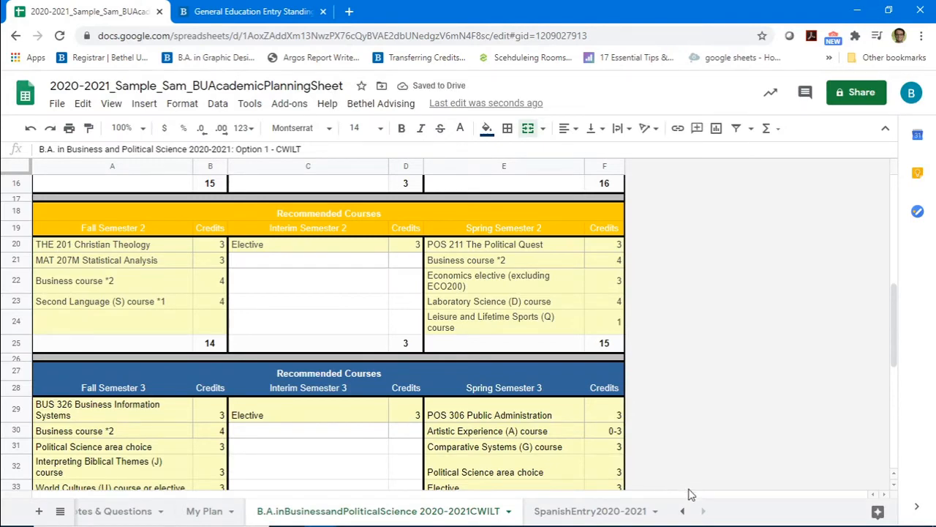
Step: Open the My Plan sheet and examine the Courses Completed Prior to Bethel section with its course name and credits columns
left_click(201, 515)
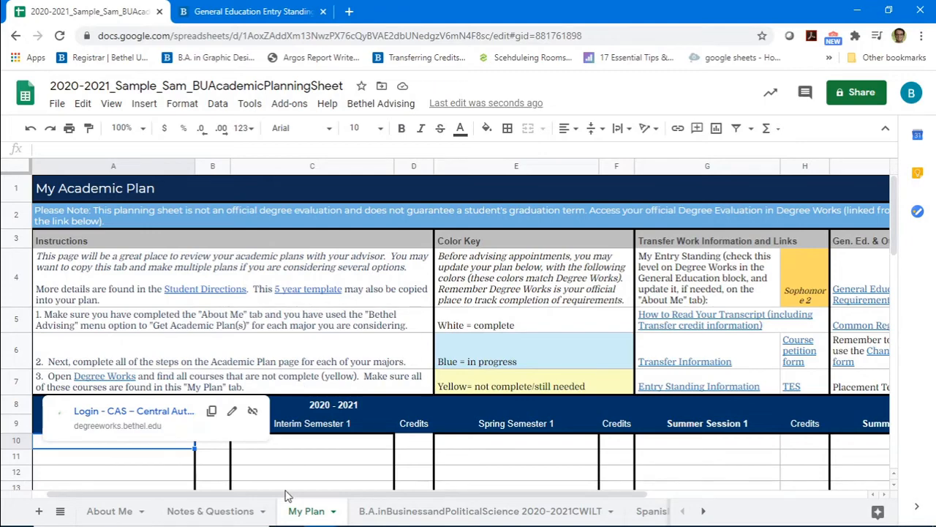
left_click_drag(287, 494, 462, 483)
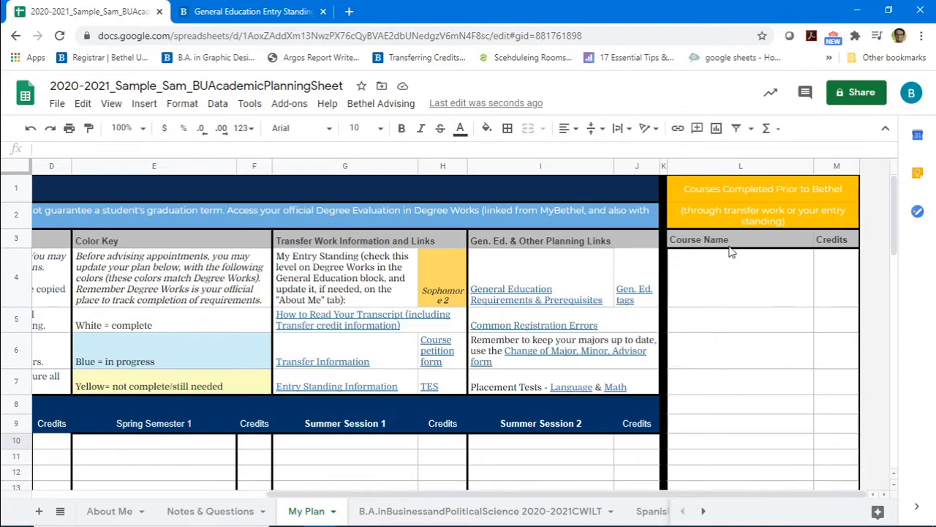
left_click(722, 286)
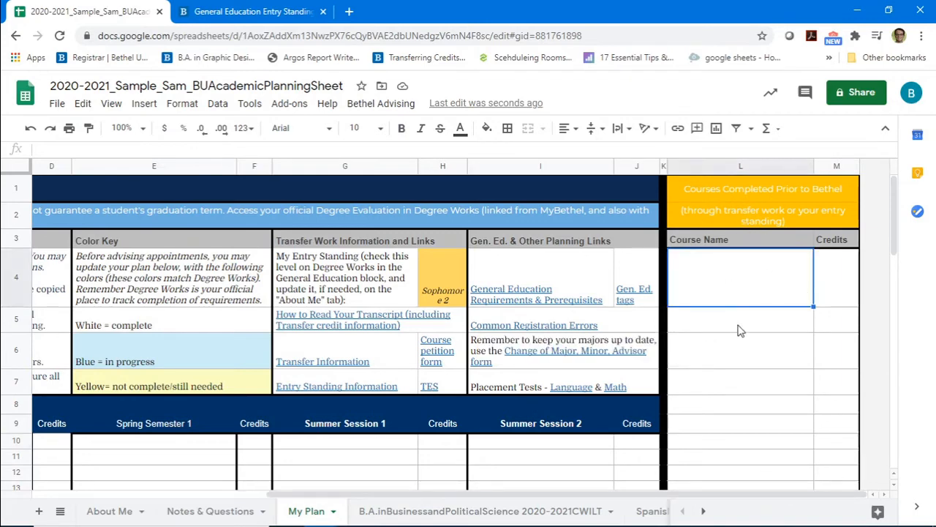
left_click(739, 330)
left_click(734, 353)
left_click(728, 282)
Step: Review My Plan's semester grids from 2020-2021 through 2023-2024 and compare them with the B.A. in Business and Political Science recommended courses
left_click_drag(544, 502, 337, 496)
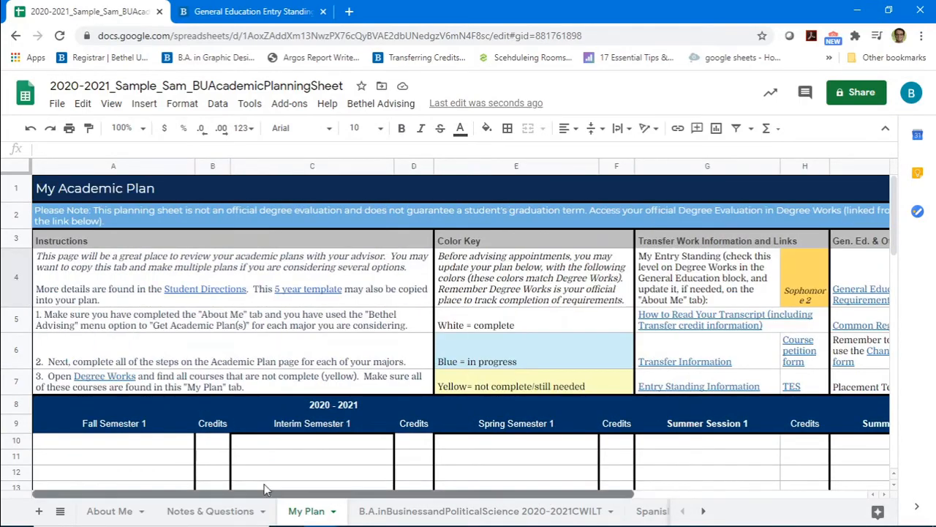
scroll(496, 319, "down", 1)
scroll(326, 344, "down", 4)
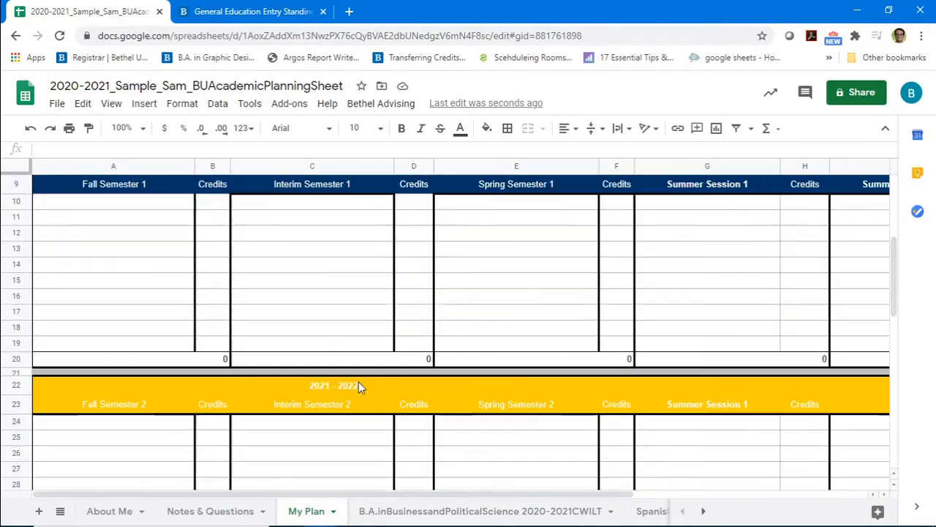
scroll(441, 363, "down", 3)
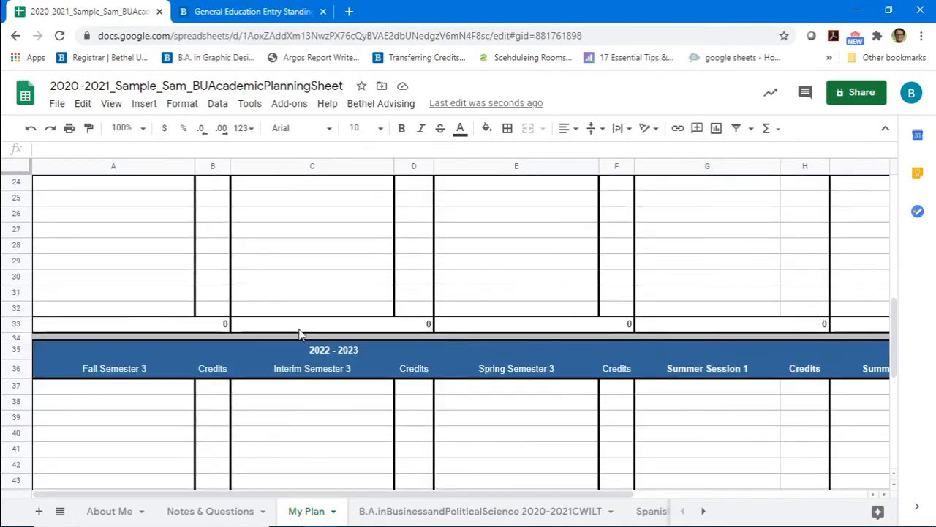
scroll(447, 357, "down", 2)
scroll(409, 344, "down", 2)
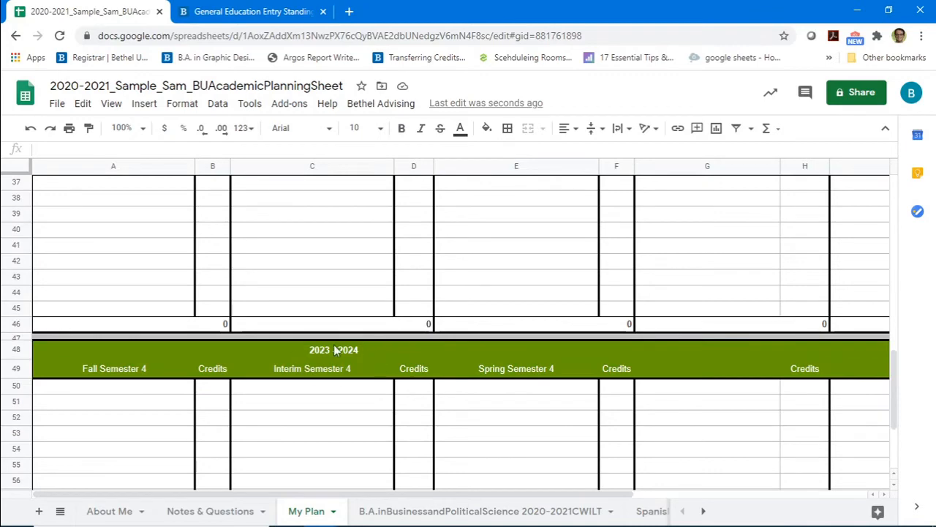
scroll(459, 281, "up", 3)
scroll(459, 282, "up", 5)
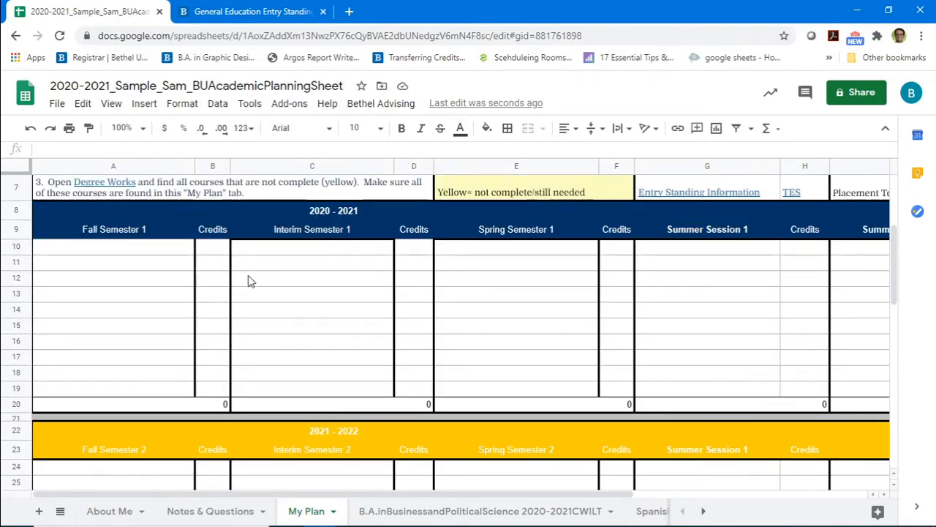
scroll(248, 282, "up", 1)
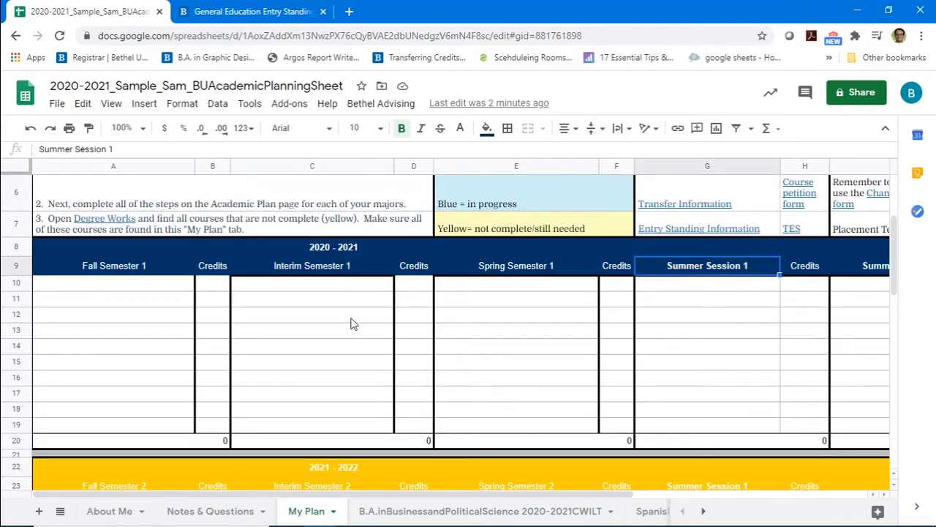
left_click(406, 512)
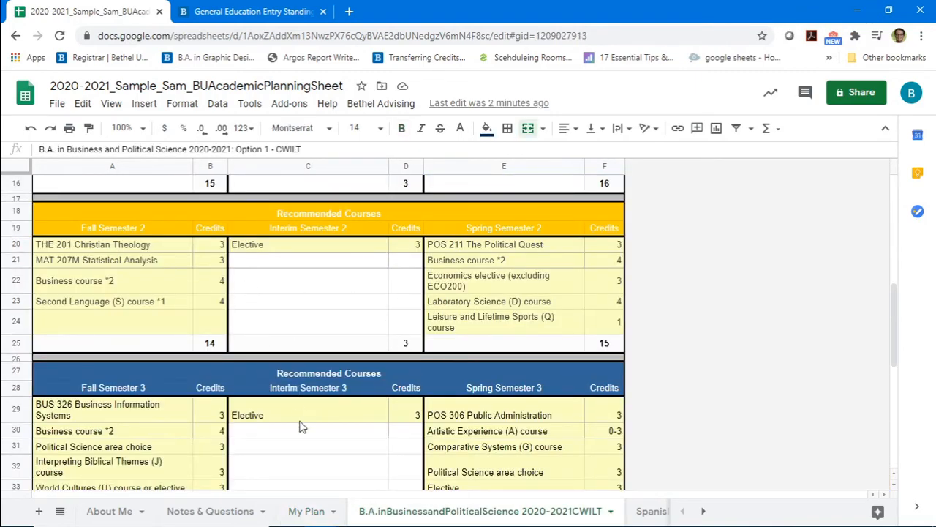
left_click(305, 511)
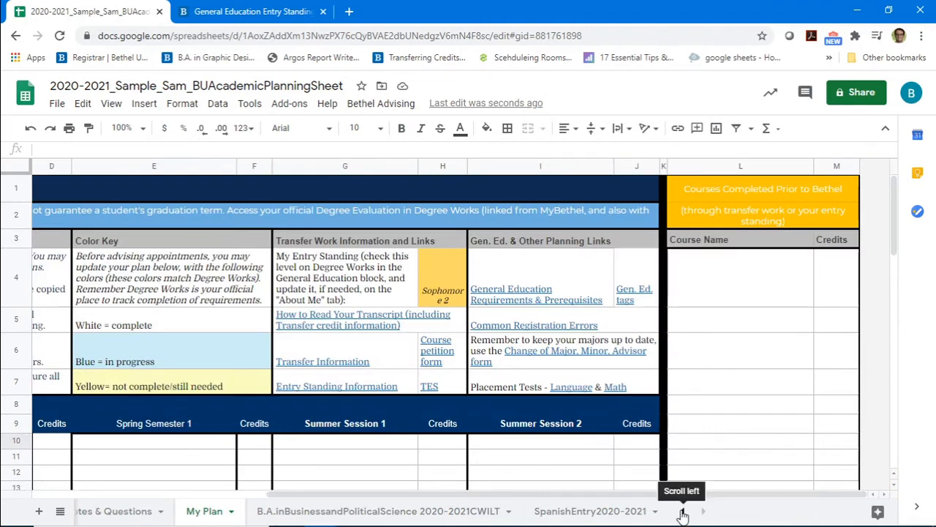
Step: On the Notes & Questions sheet, enter the contributor's full name in the first empty row
left_click(682, 514)
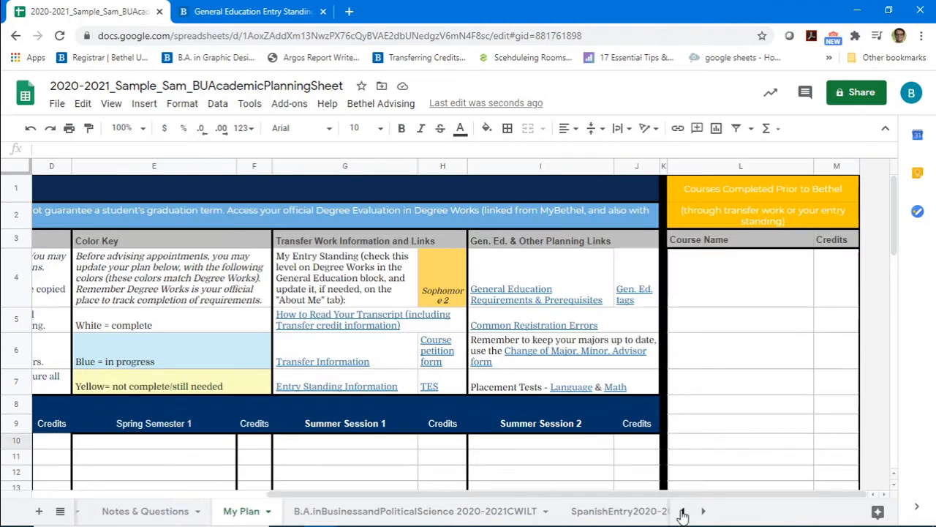
left_click(683, 515)
left_click(224, 510)
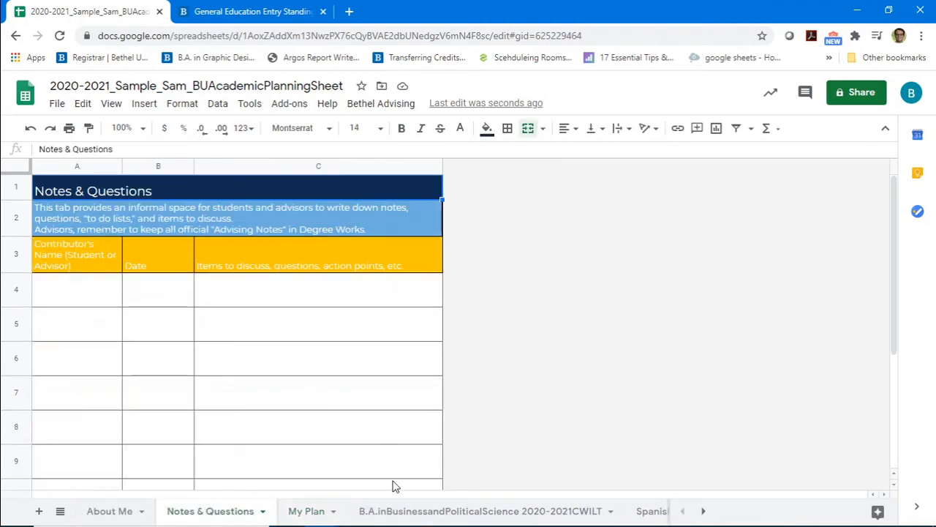
left_click(59, 296)
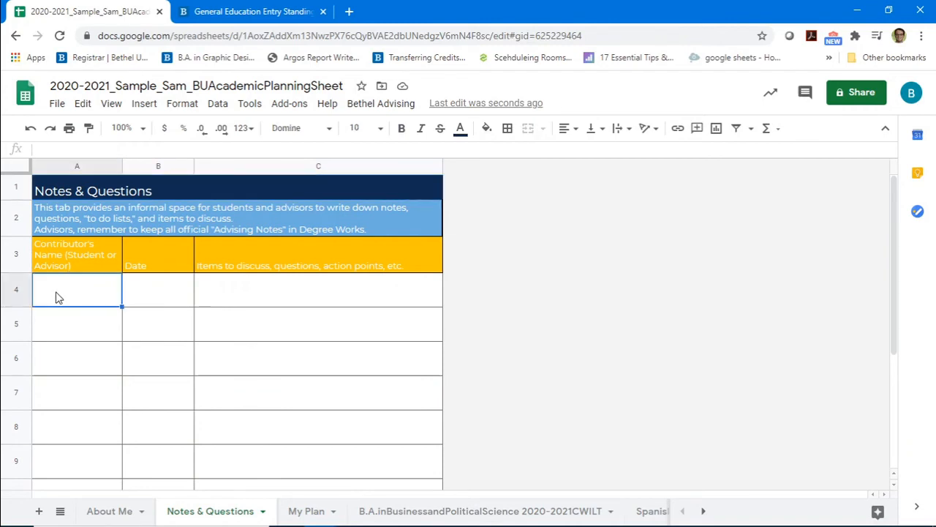
type("10")
key("BackSpace")
key("BackSpace")
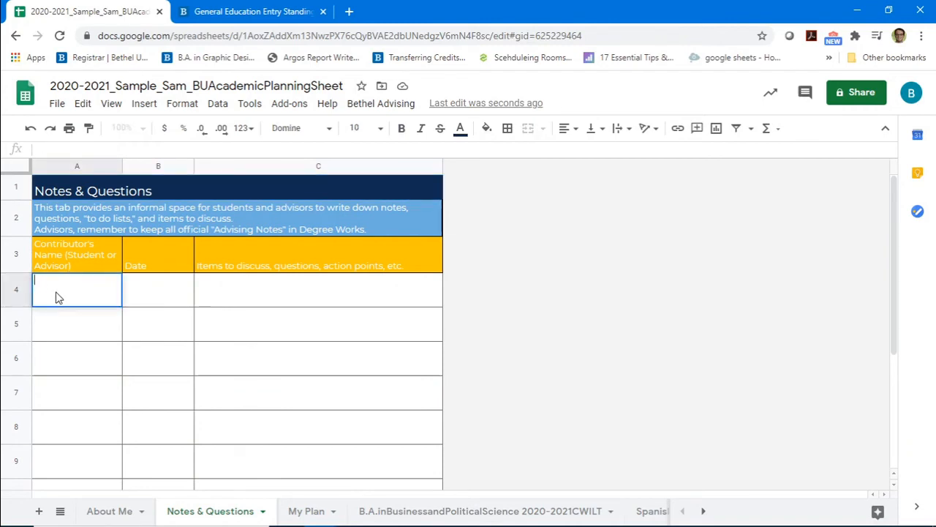
type("Sam Sample")
key("Tab")
Step: Date the new notes entry 10-01-20 and add the discussion item "Can I take CWC in interim?"
type("10-")
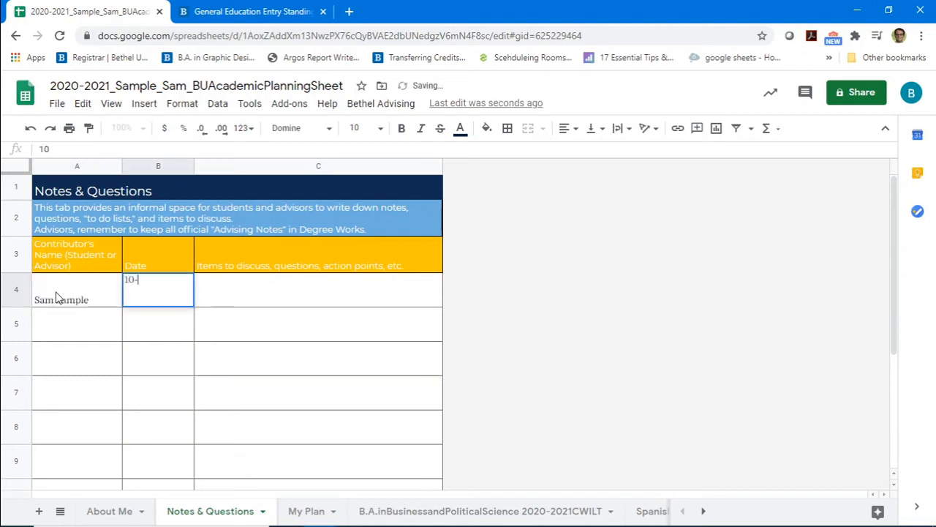
type("01-20")
key("Tab")
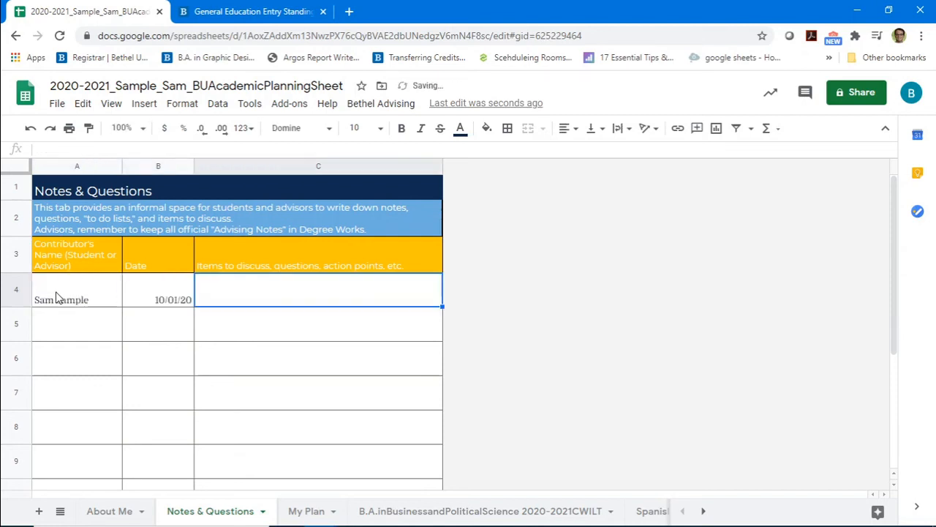
type("Can I take CWC")
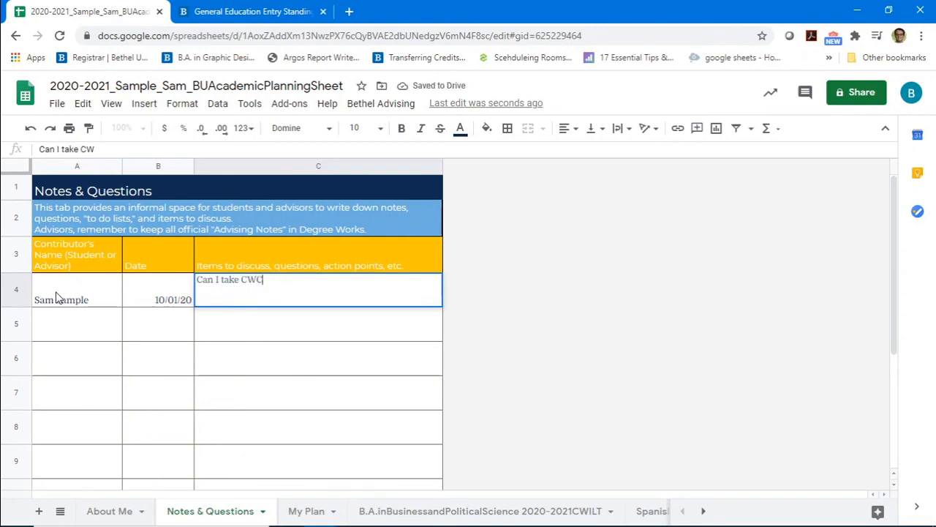
type(" in interim?")
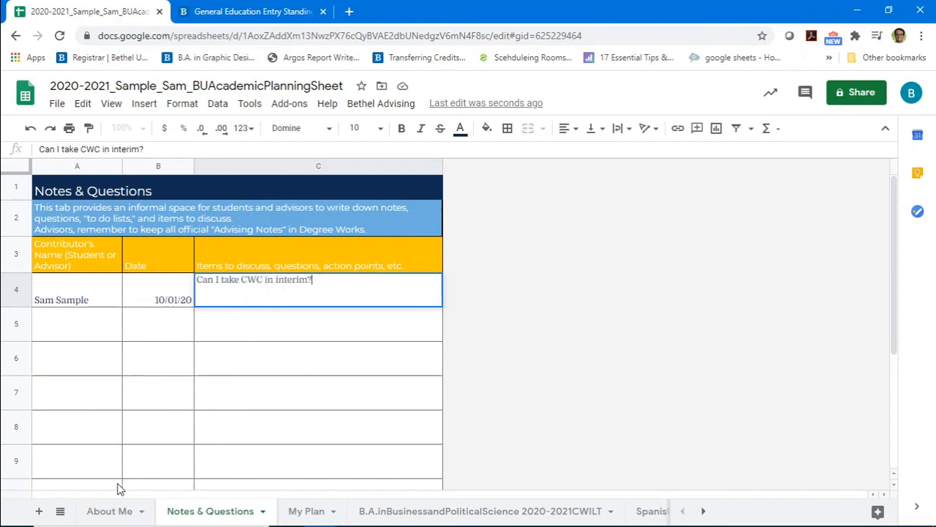
Step: Return to the About Me sheet to review the student's details
left_click(103, 510)
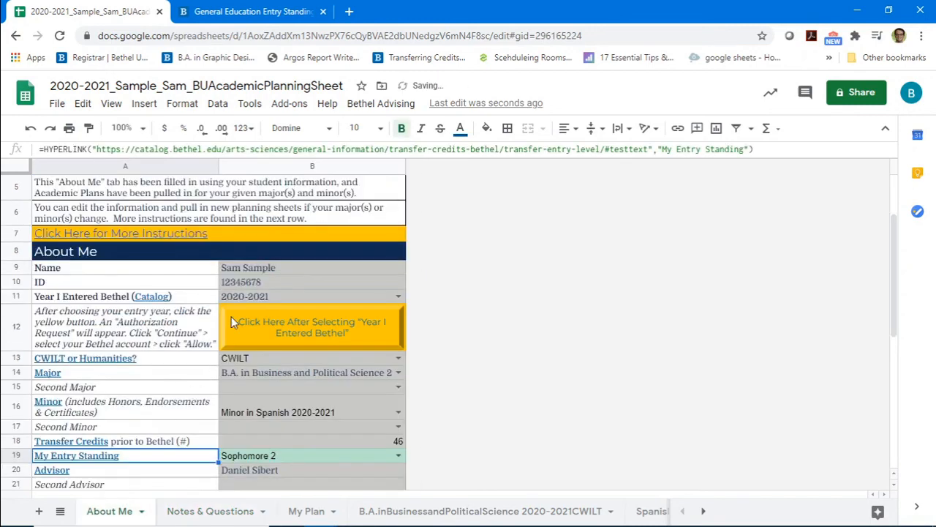